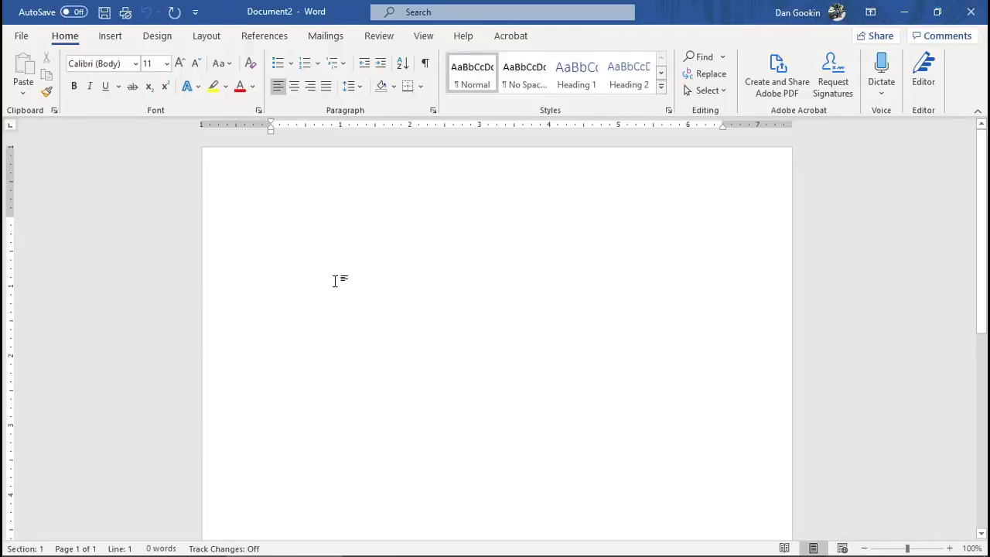
- Open the Customize Ribbon page of Word Options from the File menu
click(21, 36)
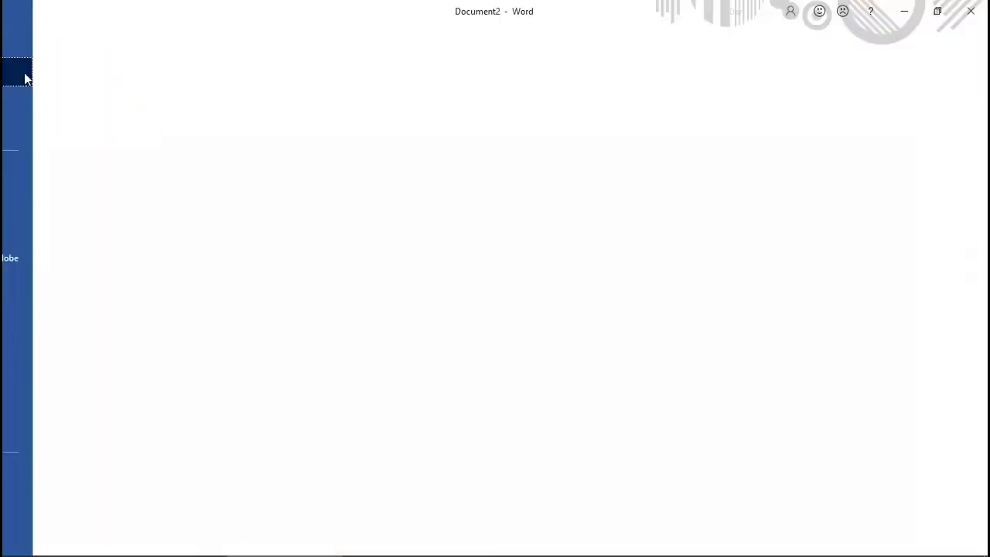
click(51, 529)
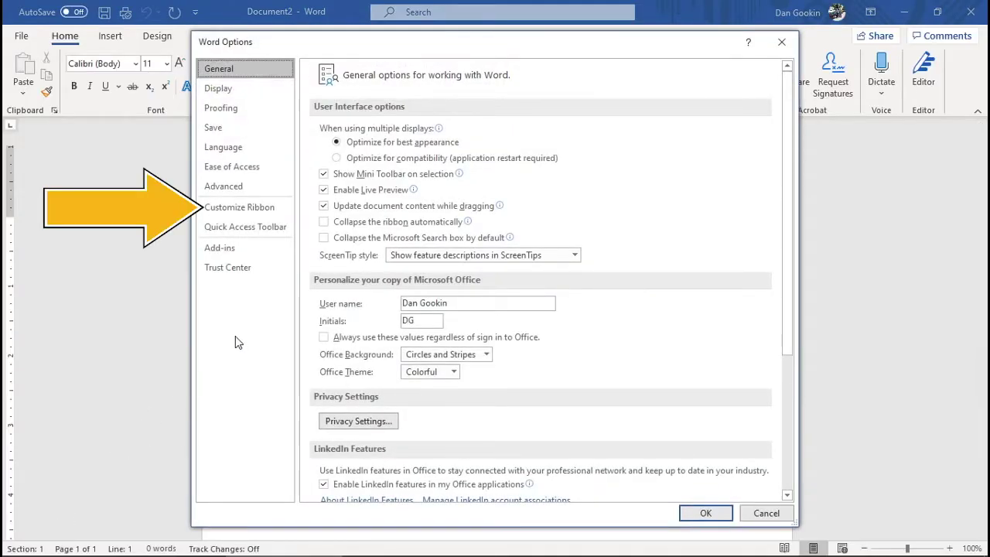
click(244, 211)
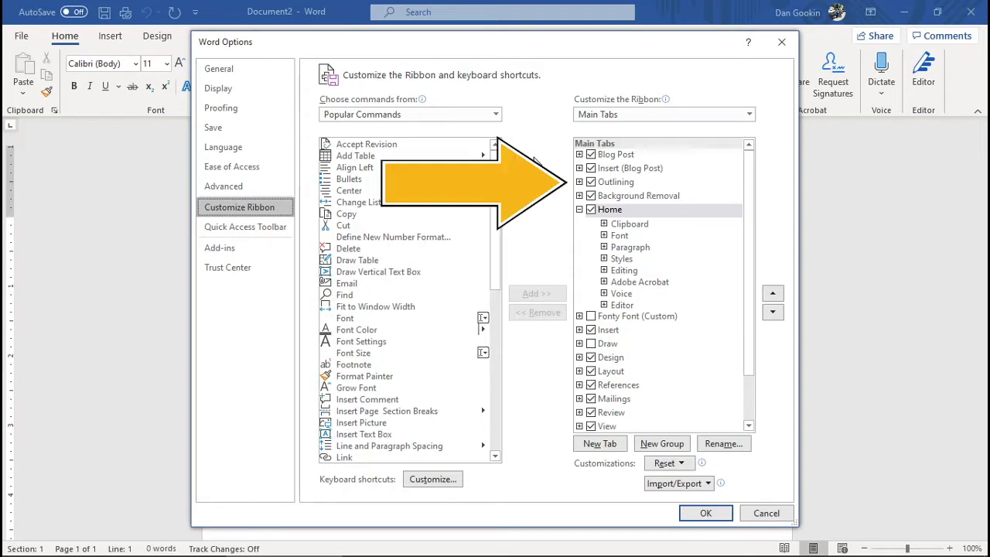
- Switch the command source to All Commands and collapse Home in the Main Tabs tree
click(496, 114)
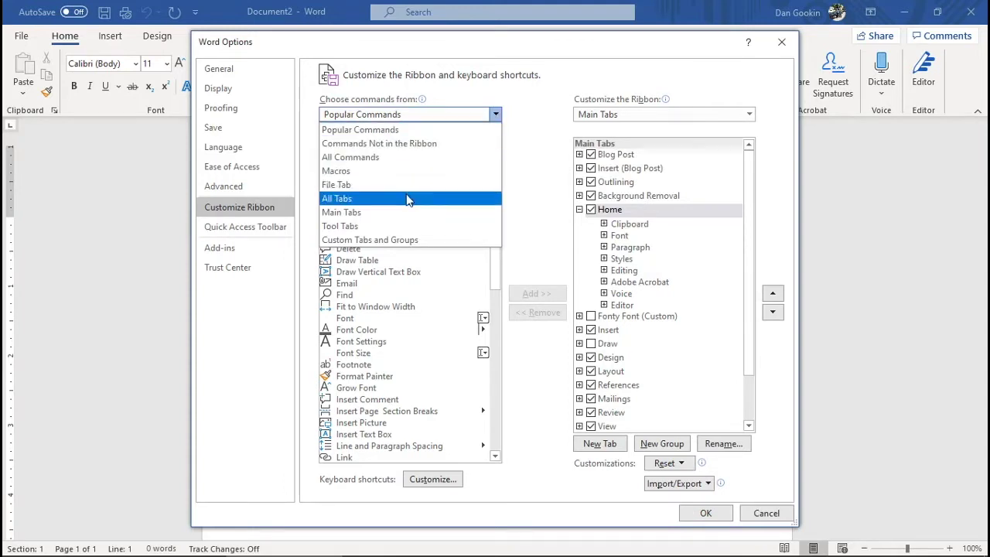
key(Escape)
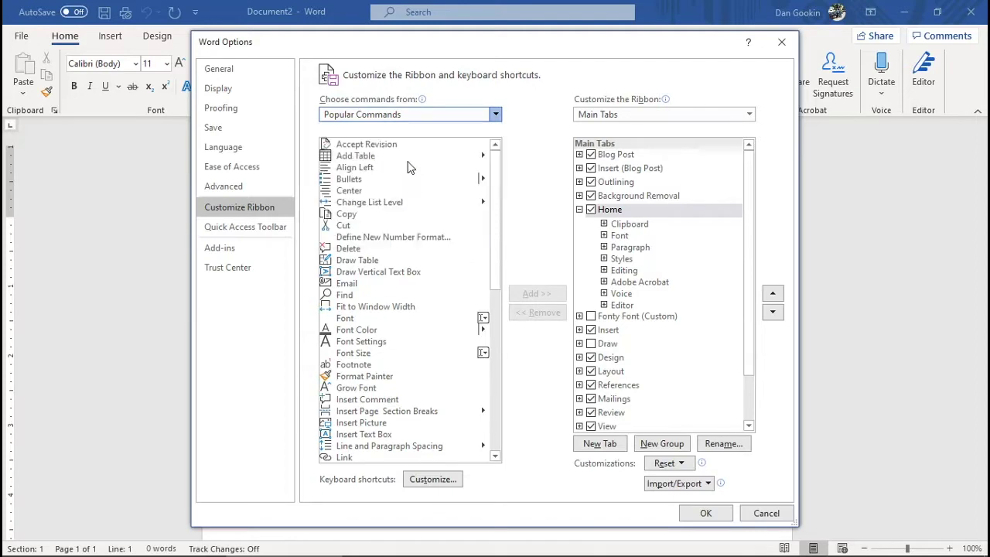
key(Down)
key(Down)
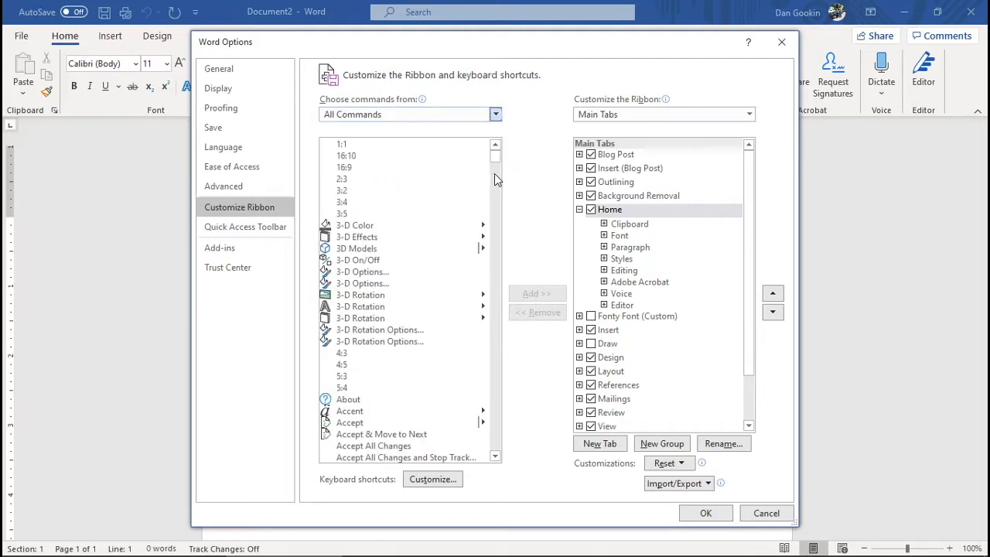
scroll(494, 176, down, 20)
scroll(496, 208, down, 20)
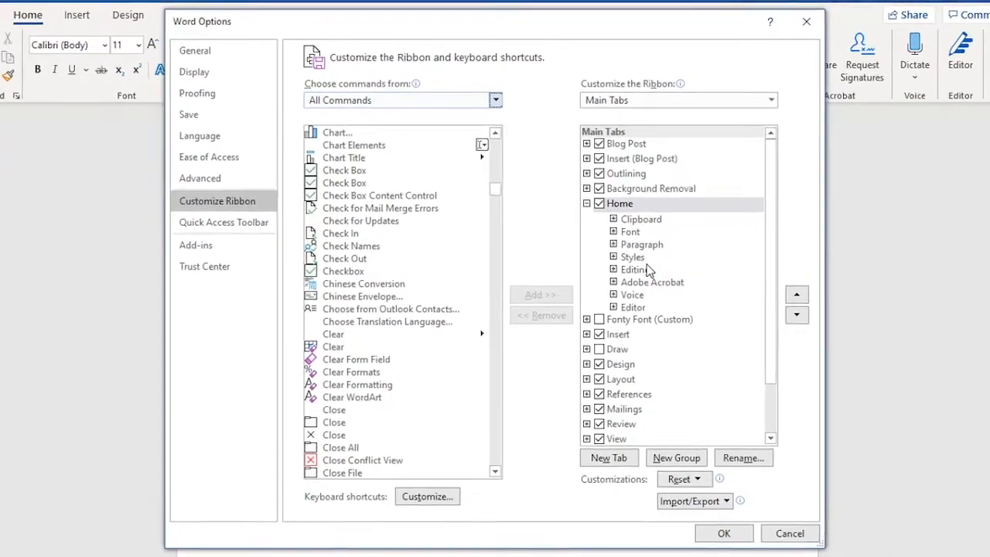
click(586, 203)
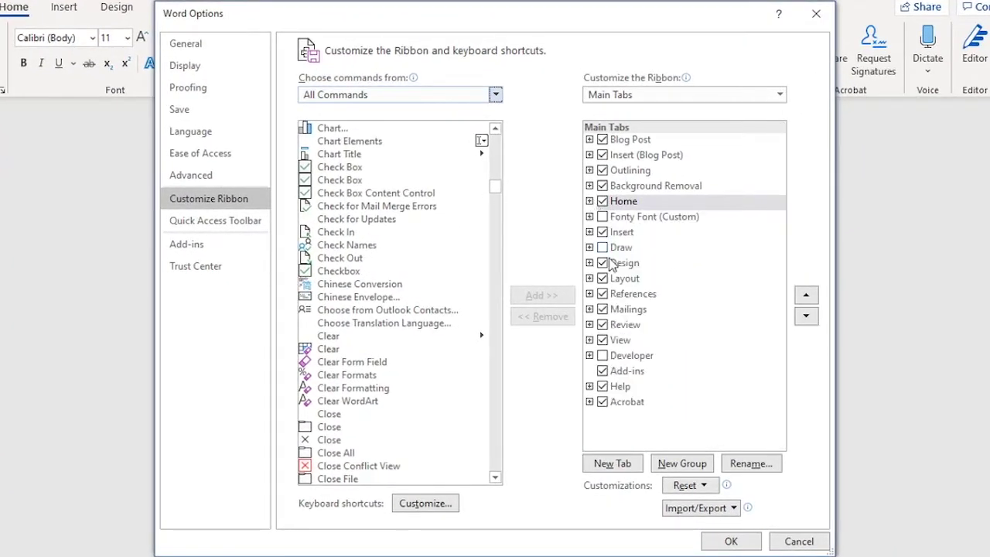
- Add a new custom tab after Home and rename it Favorites
click(630, 465)
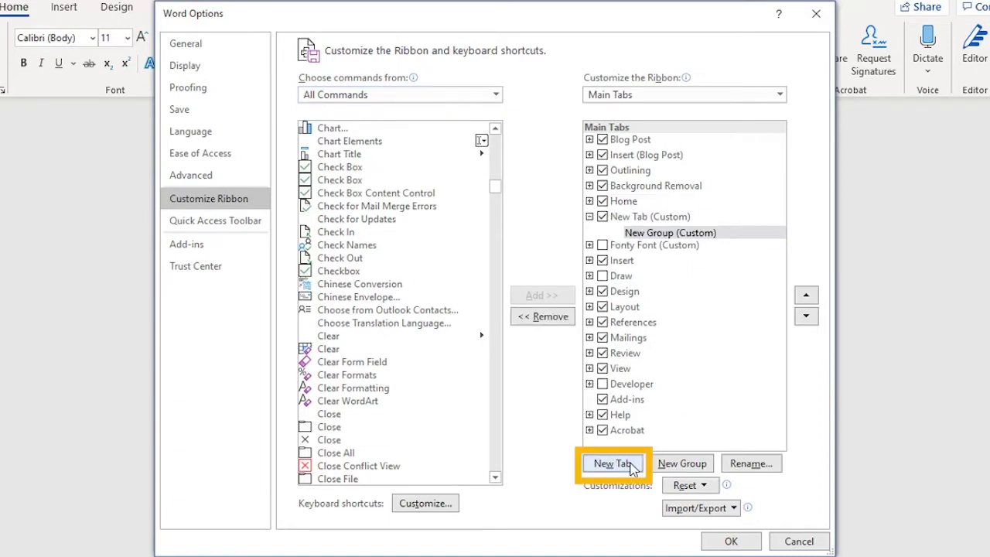
click(654, 219)
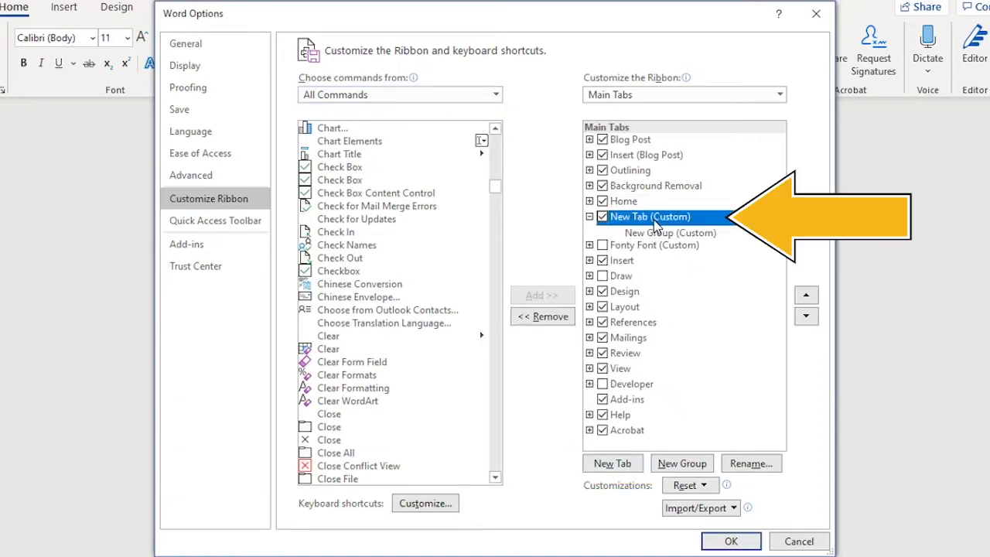
click(670, 235)
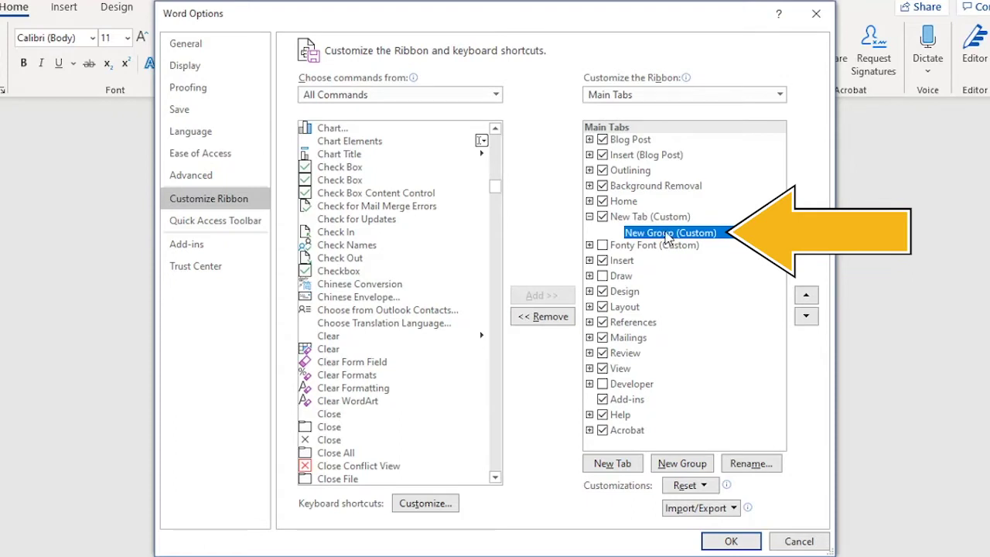
click(661, 219)
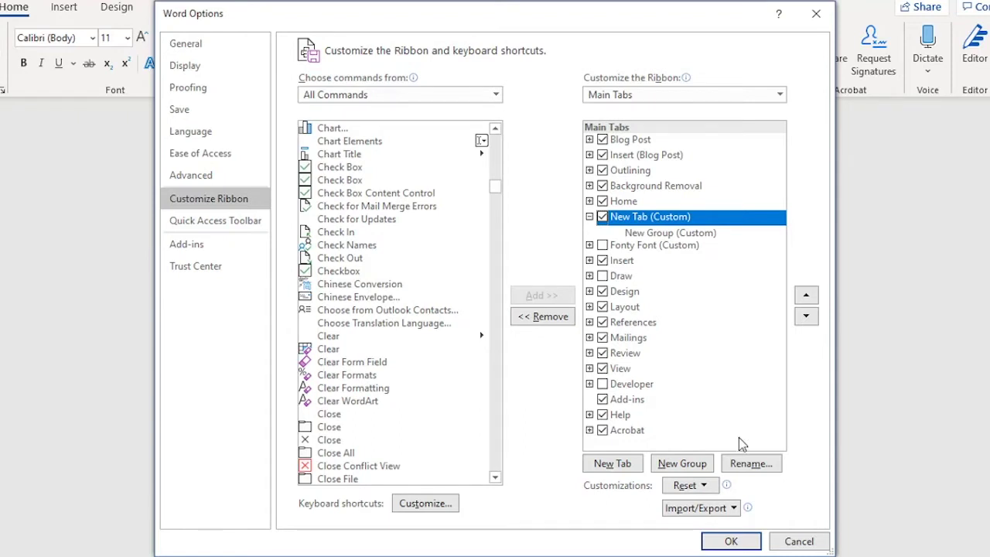
click(750, 464)
text(Favorites)
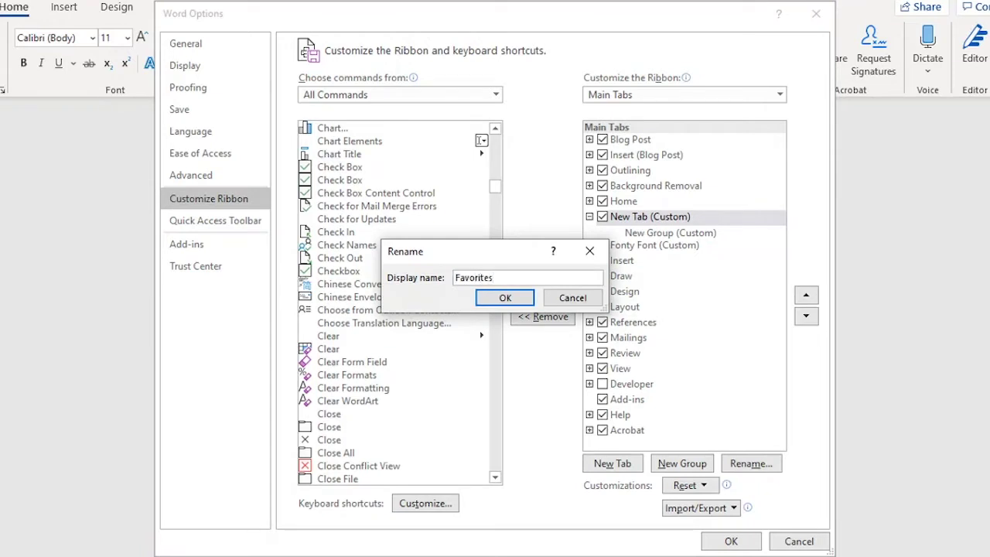
click(503, 297)
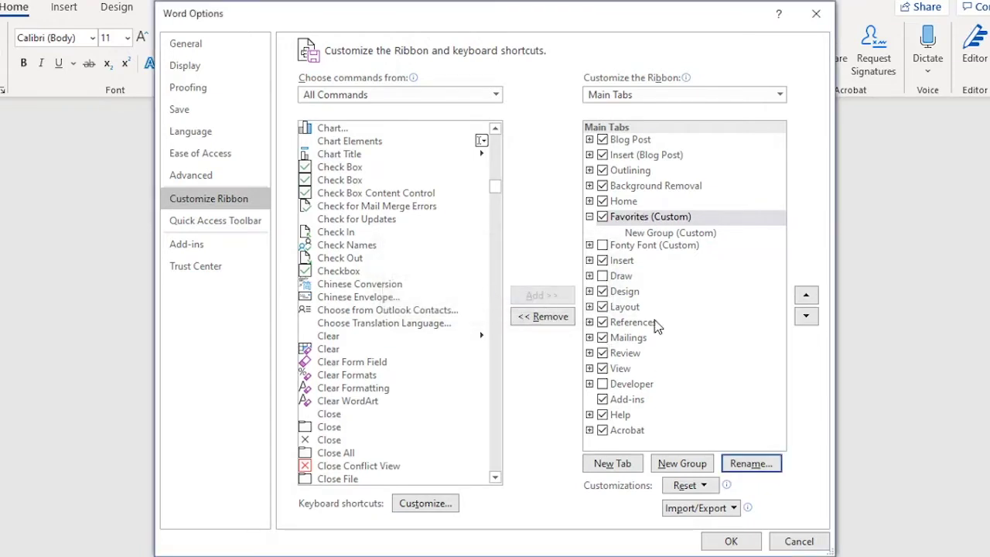
- Rename the Favorites tab's new group to Home
click(663, 233)
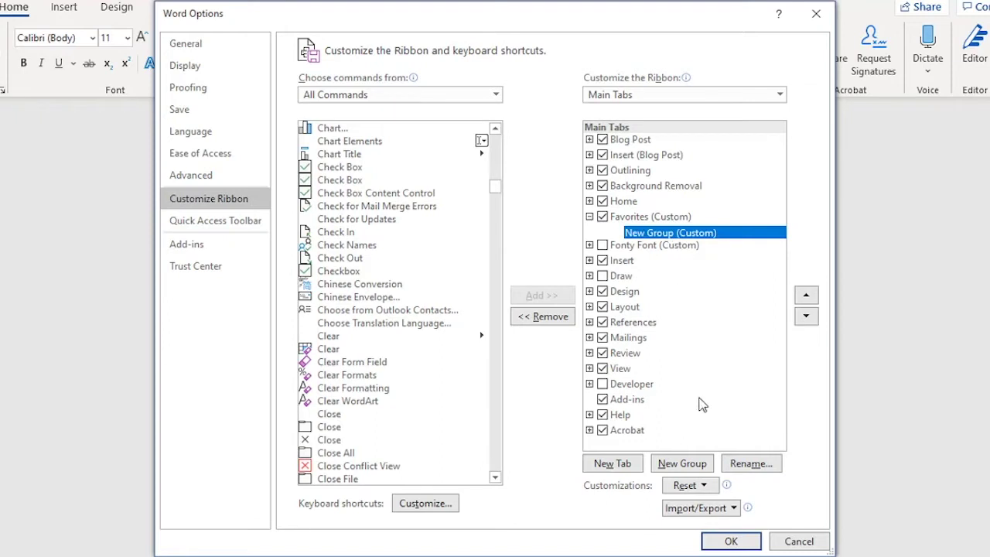
click(750, 463)
text(Home)
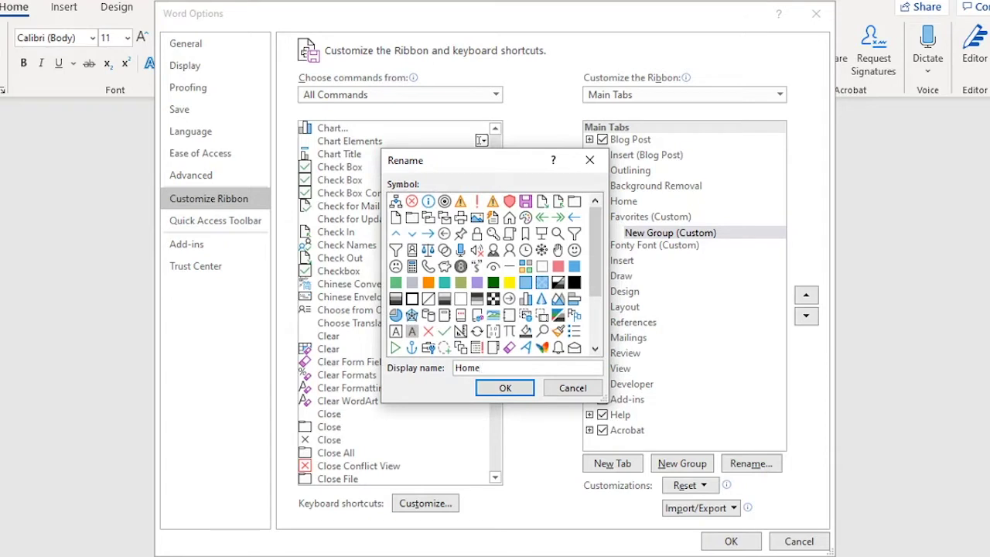
click(504, 389)
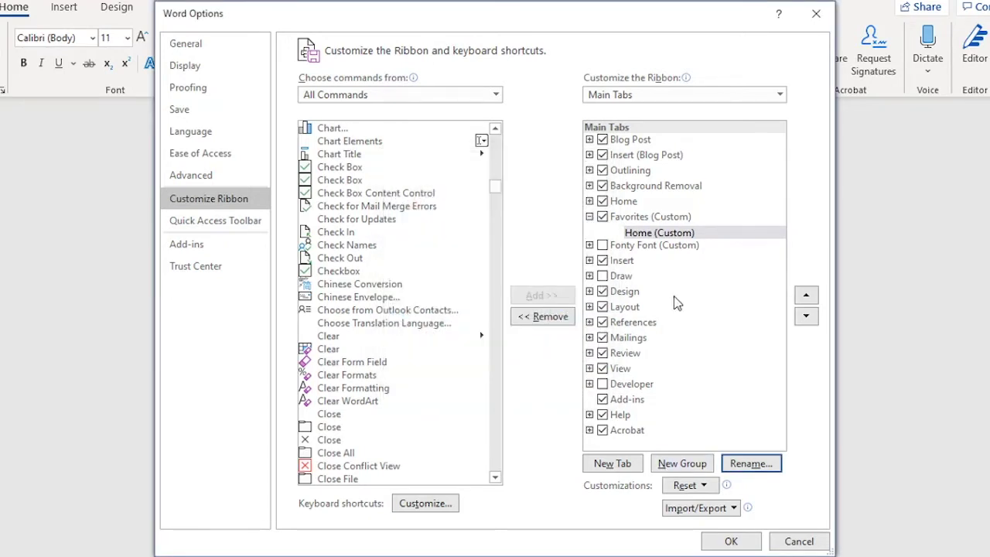
- List commands from Main Tabs and add Grow Font to the Favorites Home group
click(683, 236)
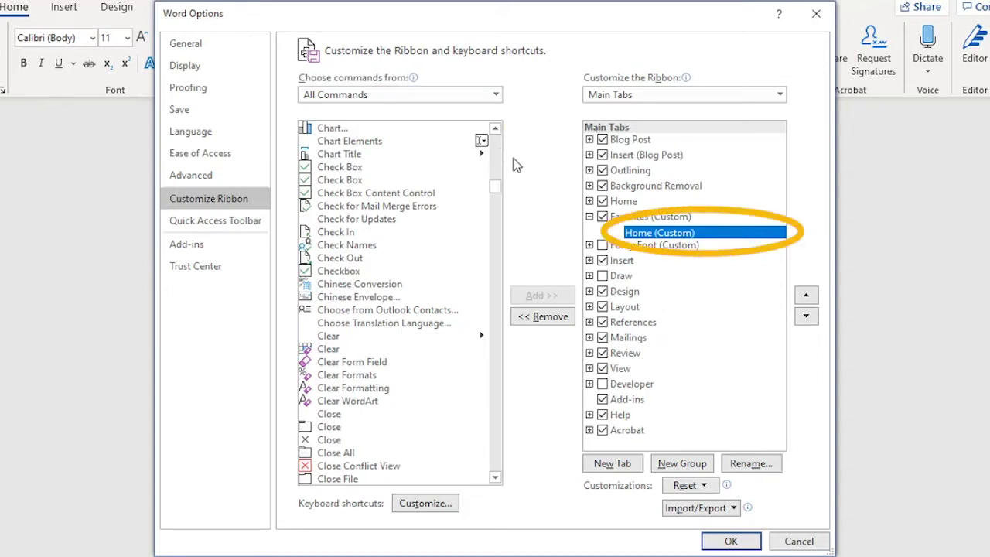
click(496, 95)
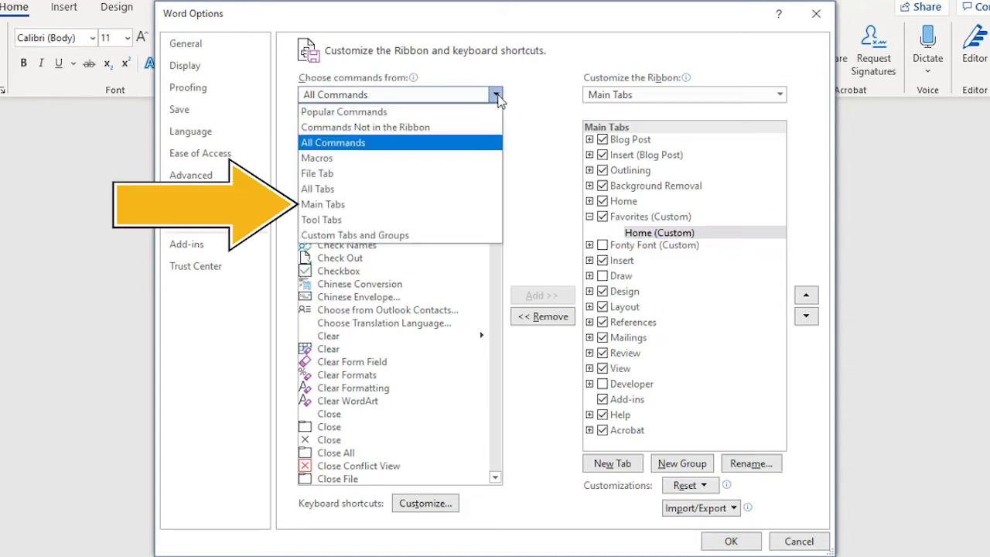
click(382, 204)
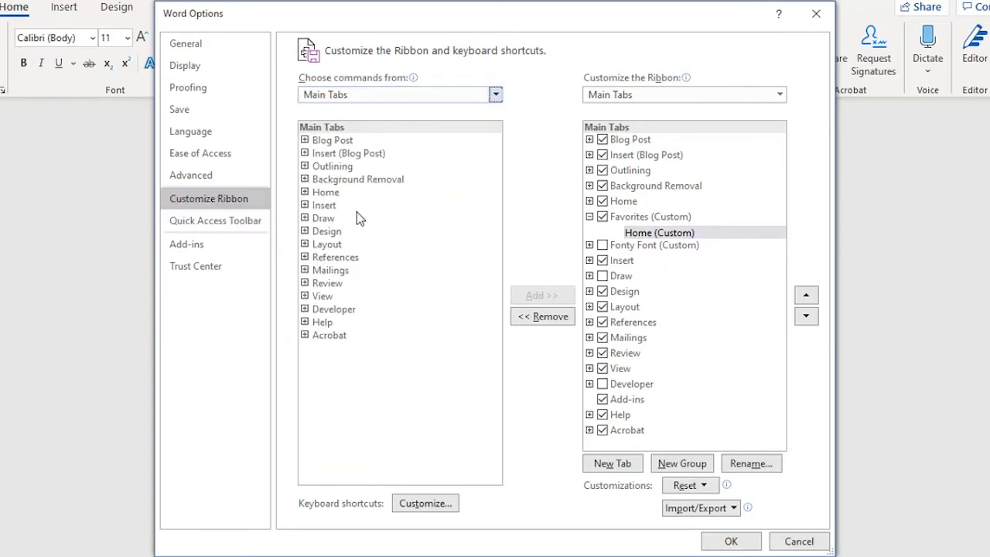
click(304, 192)
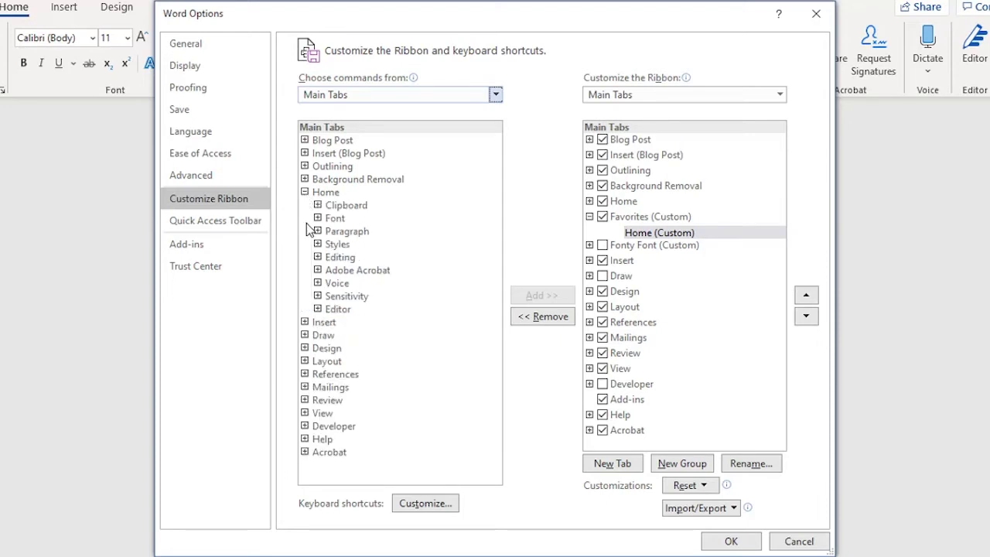
click(317, 218)
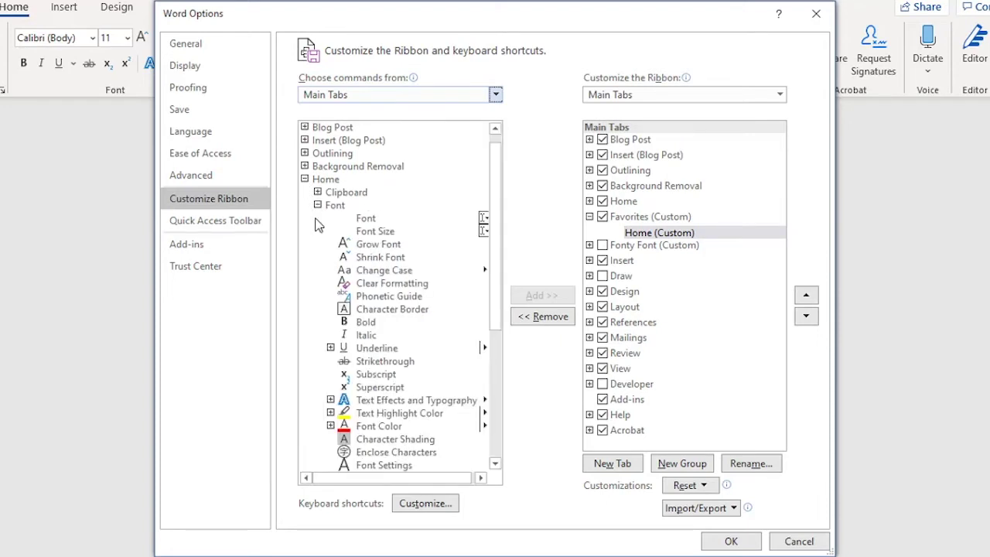
click(379, 245)
click(541, 297)
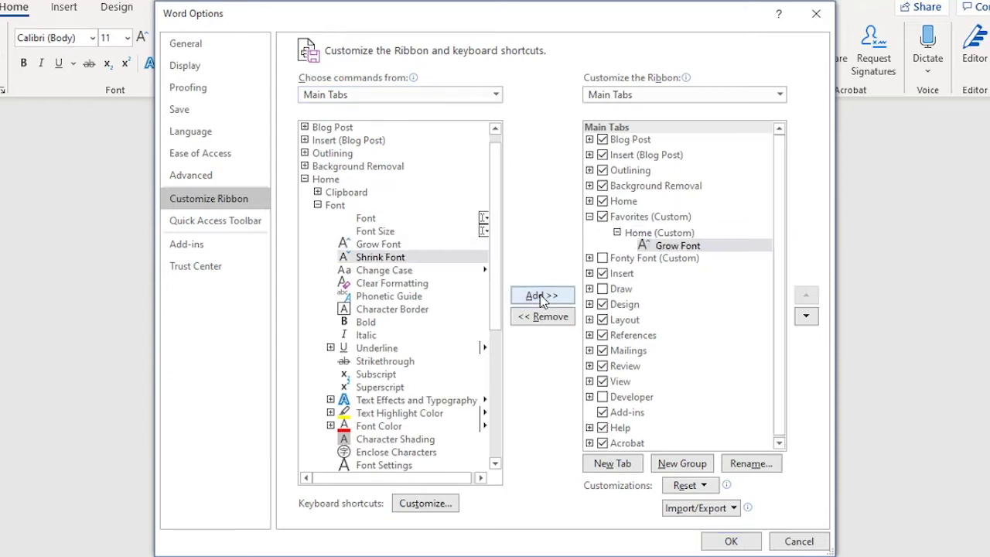
- Add Shrink Font, Bold and Italic to the Favorites Home group
click(542, 297)
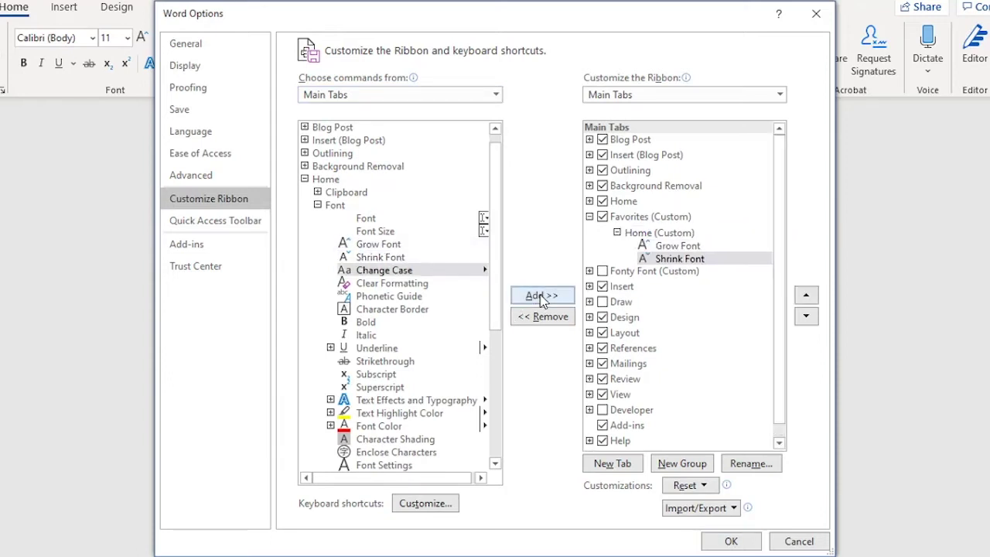
scroll(444, 305, down, 1)
click(377, 285)
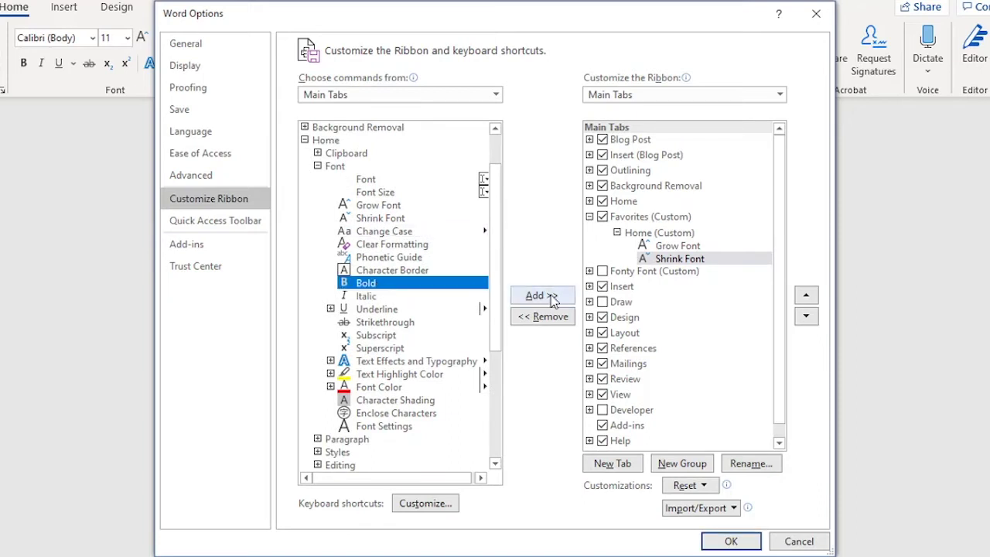
click(541, 296)
click(420, 298)
click(557, 299)
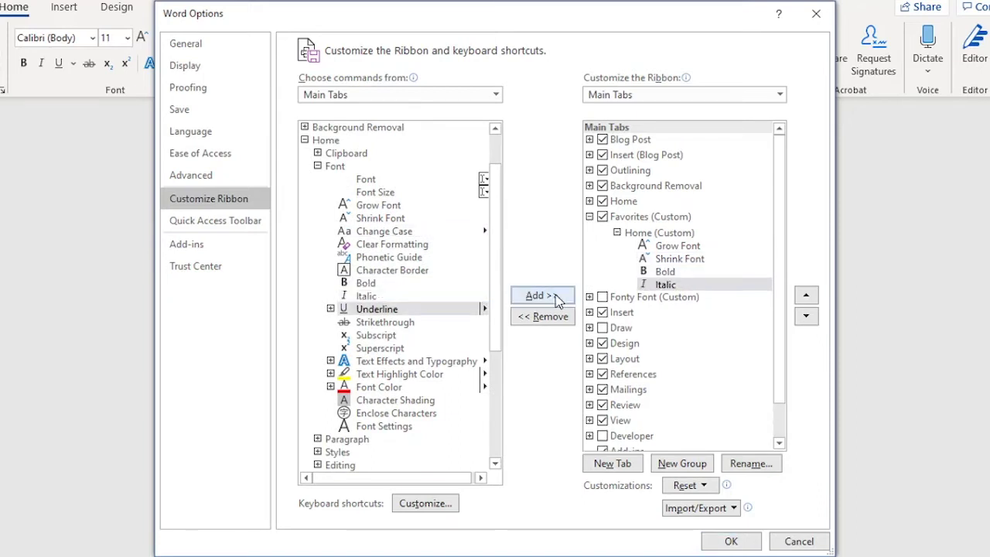
scroll(445, 313, down, 1)
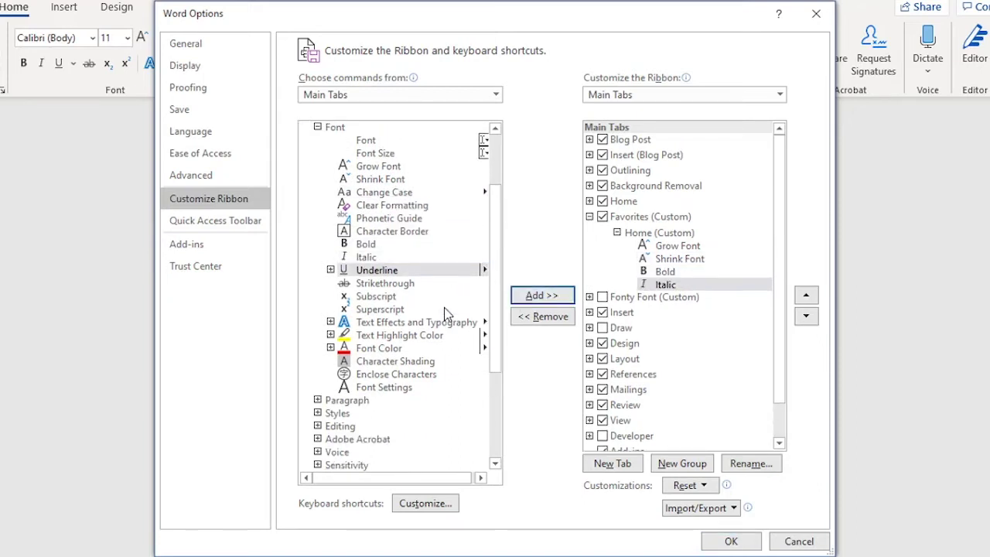
- Add Align Left, Center, Align Right, Justify, Shading and Borders, then create another group
click(318, 399)
scroll(416, 388, down, 1)
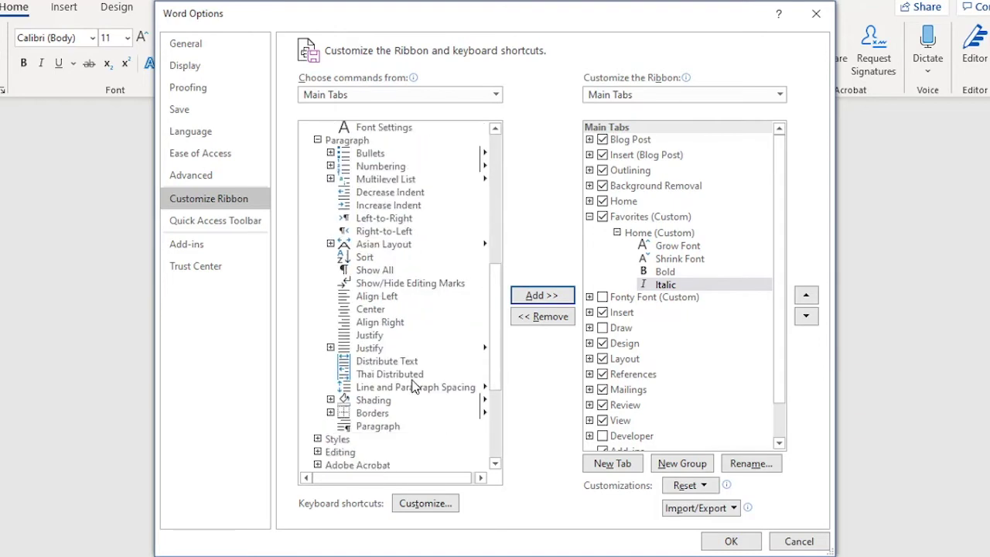
click(374, 296)
click(526, 296)
click(526, 297)
click(526, 297)
click(526, 296)
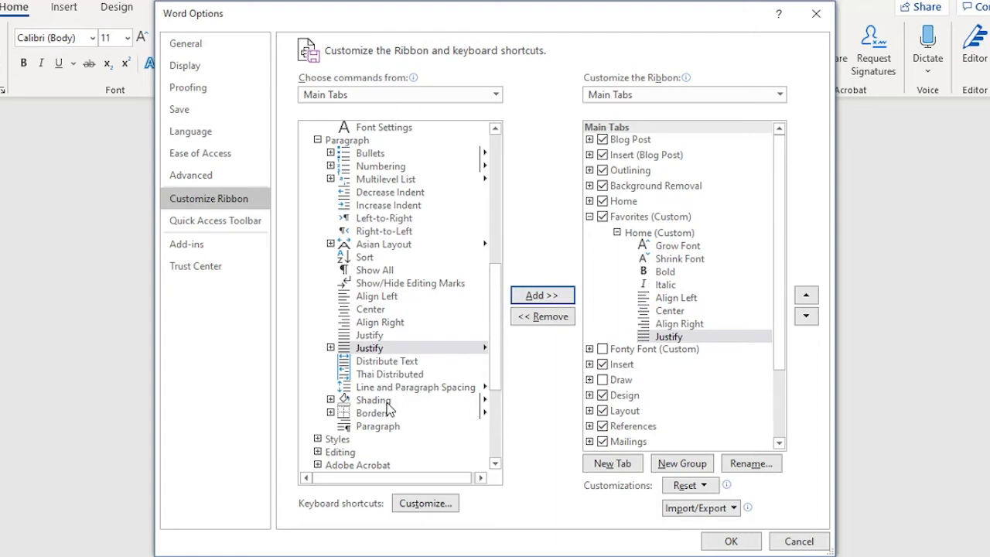
click(387, 402)
click(530, 296)
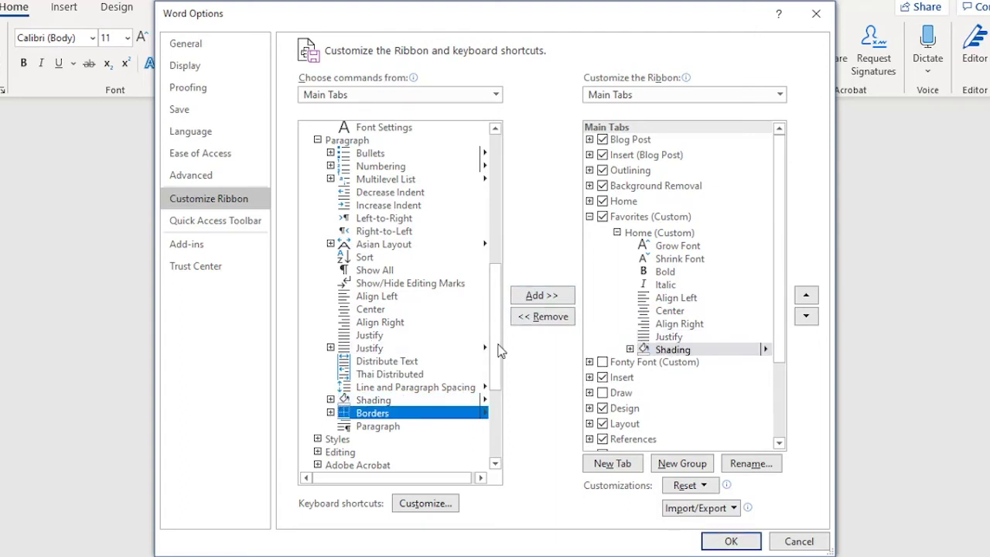
click(529, 296)
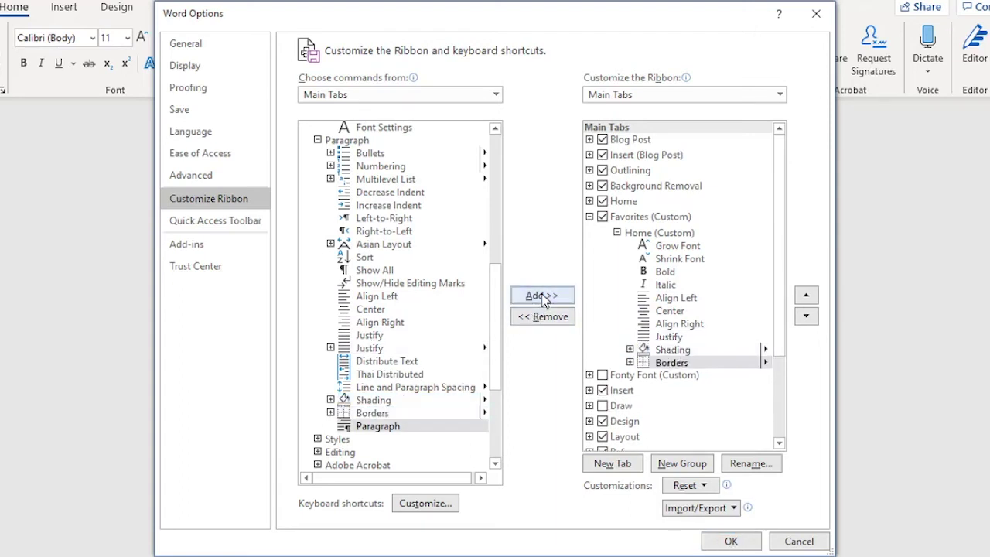
click(696, 466)
- Name the new group Insert and add Insert Page Break from the Pages commands
click(747, 463)
text(Insert)
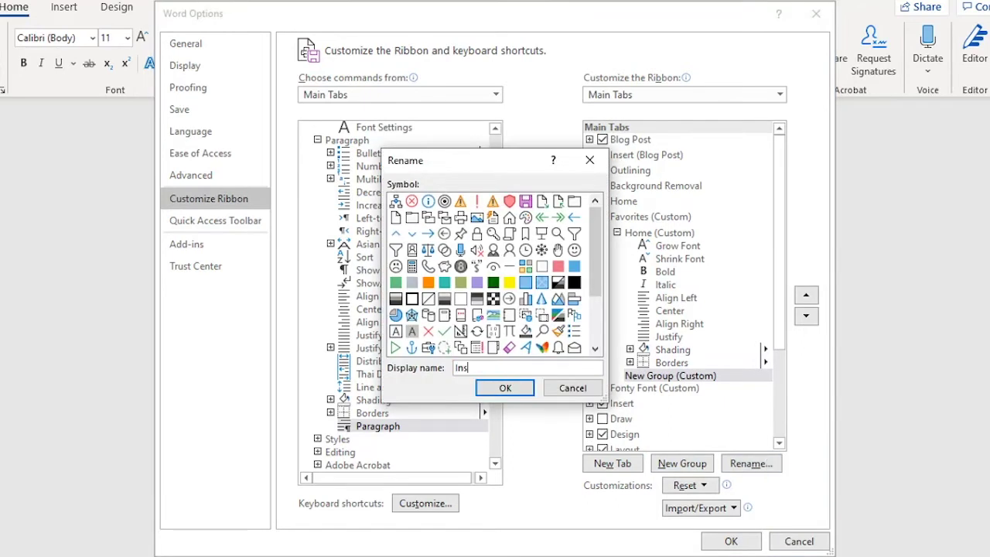
key(Return)
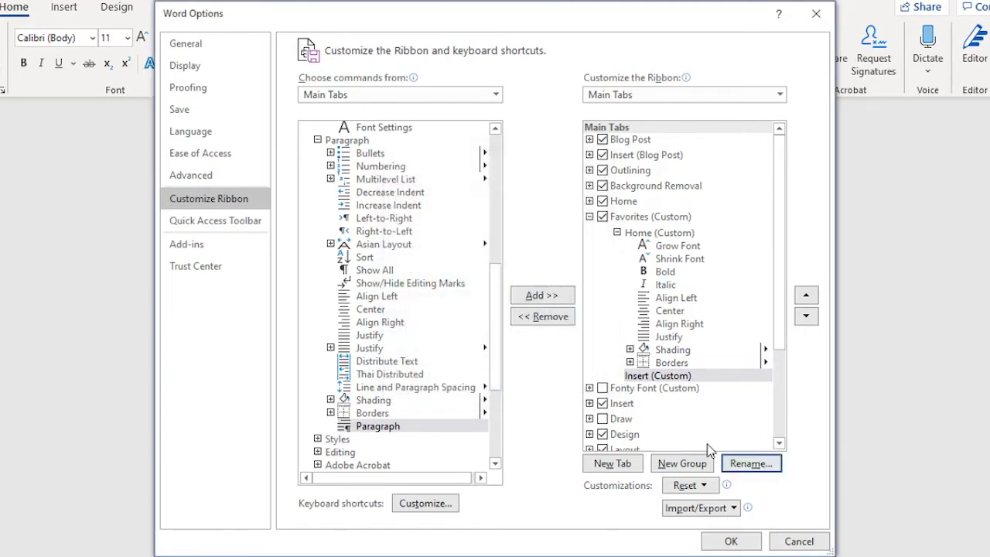
scroll(317, 354, down, 4)
click(304, 361)
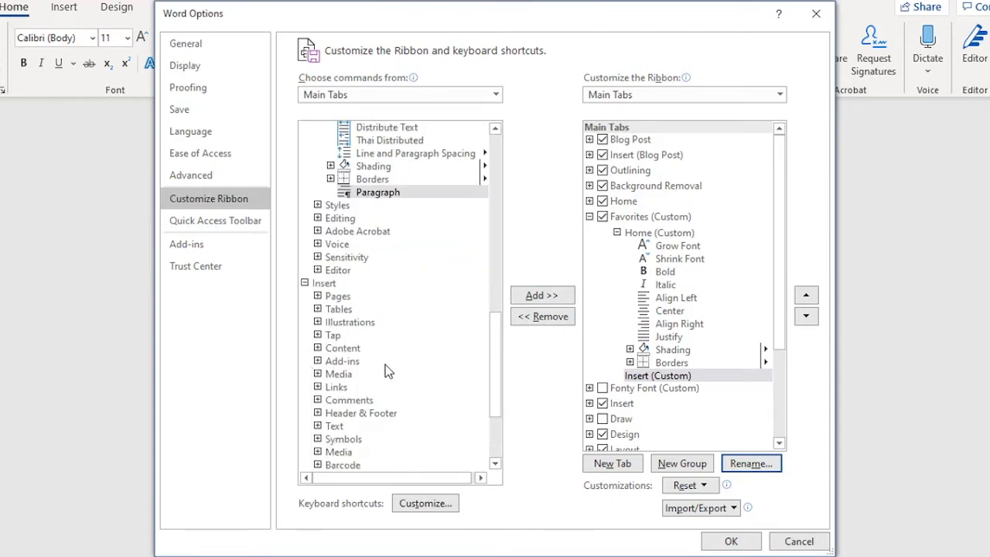
scroll(385, 364, down, 2)
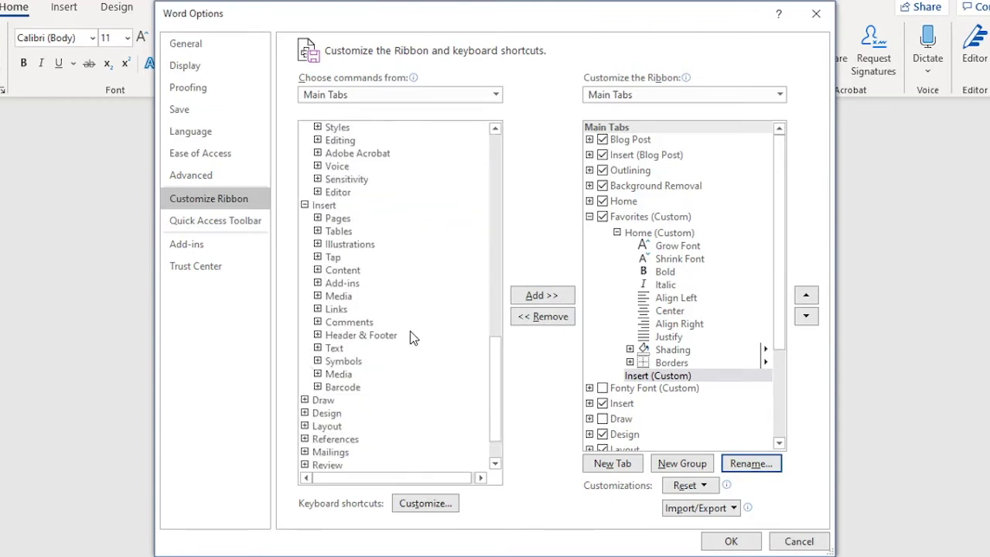
click(317, 219)
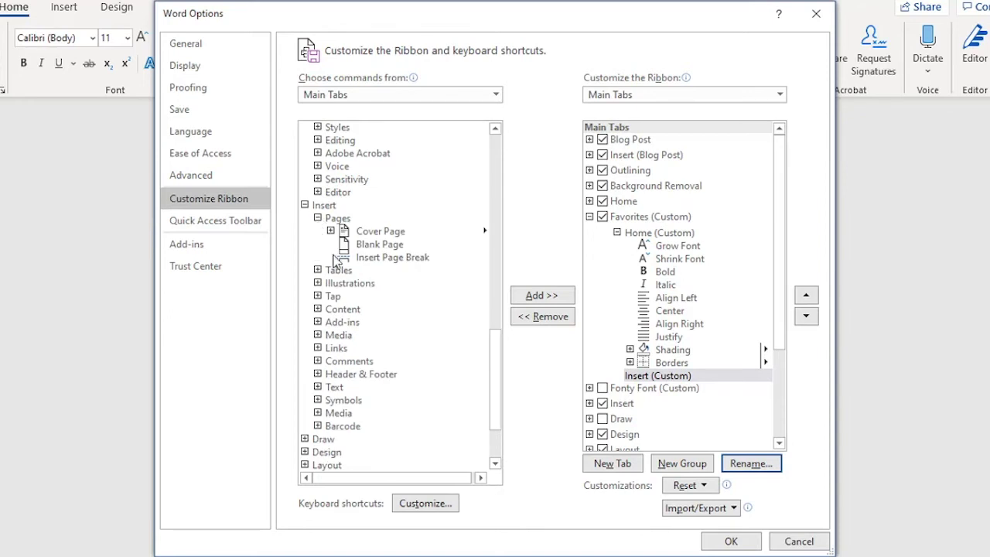
click(374, 261)
click(541, 294)
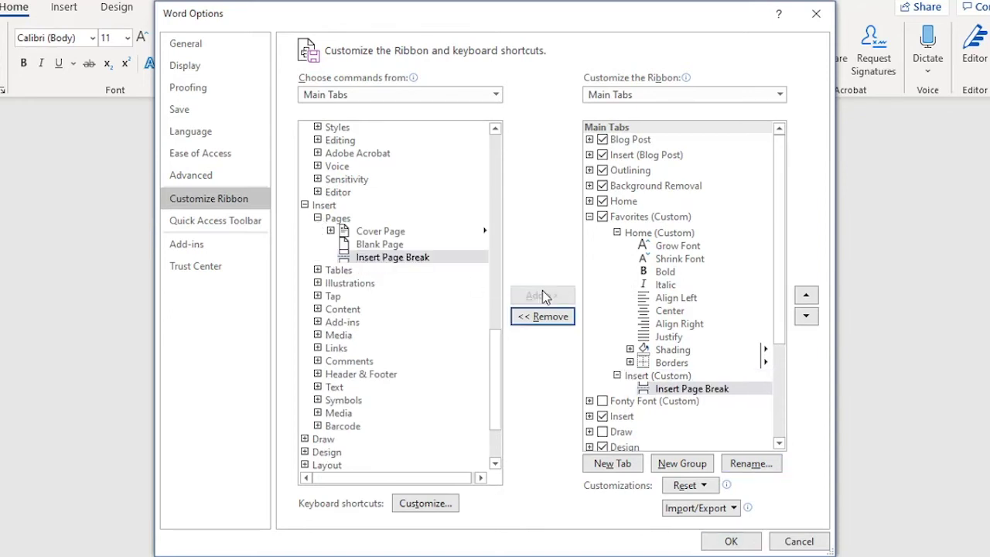
- Add Insert Picture from Illustrations > Pictures to the Insert group
click(317, 283)
click(330, 297)
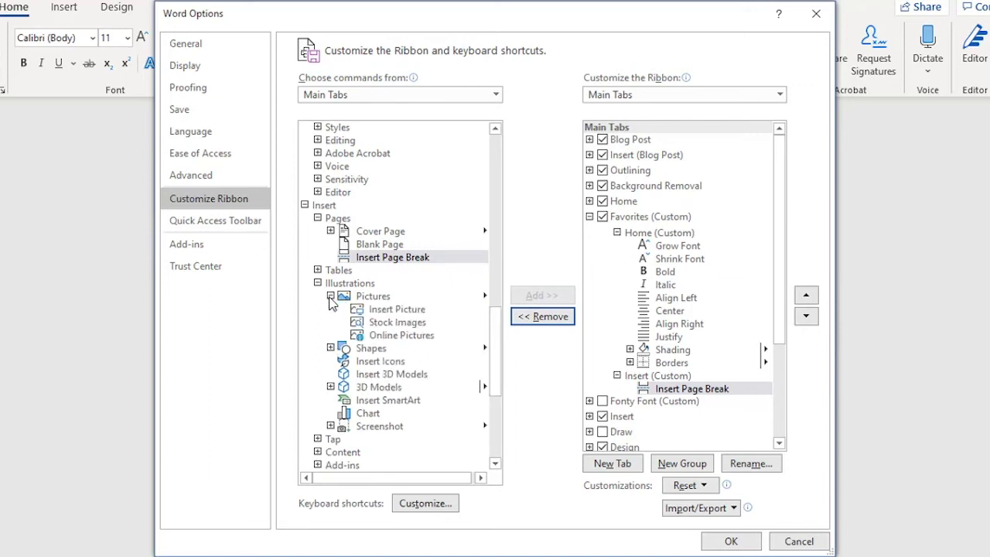
click(389, 309)
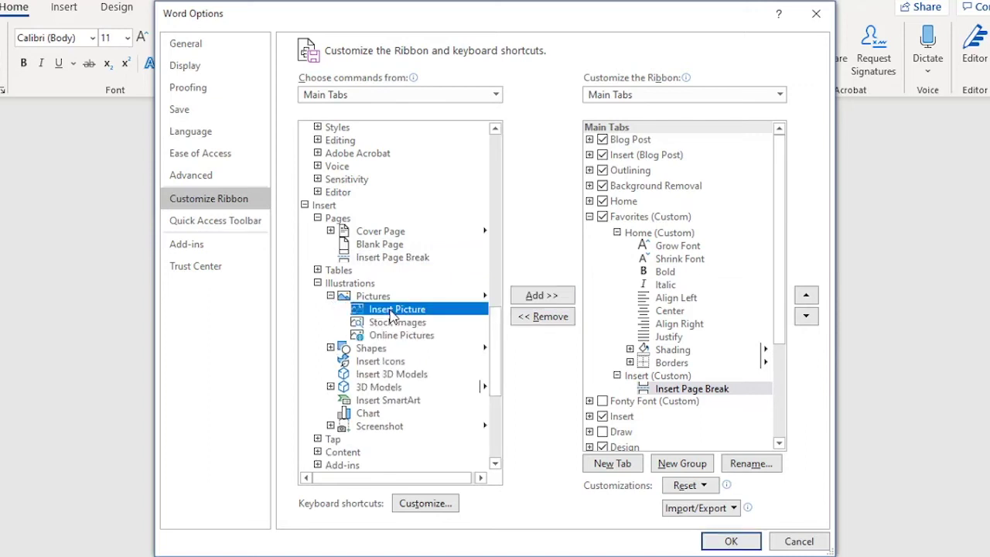
click(532, 299)
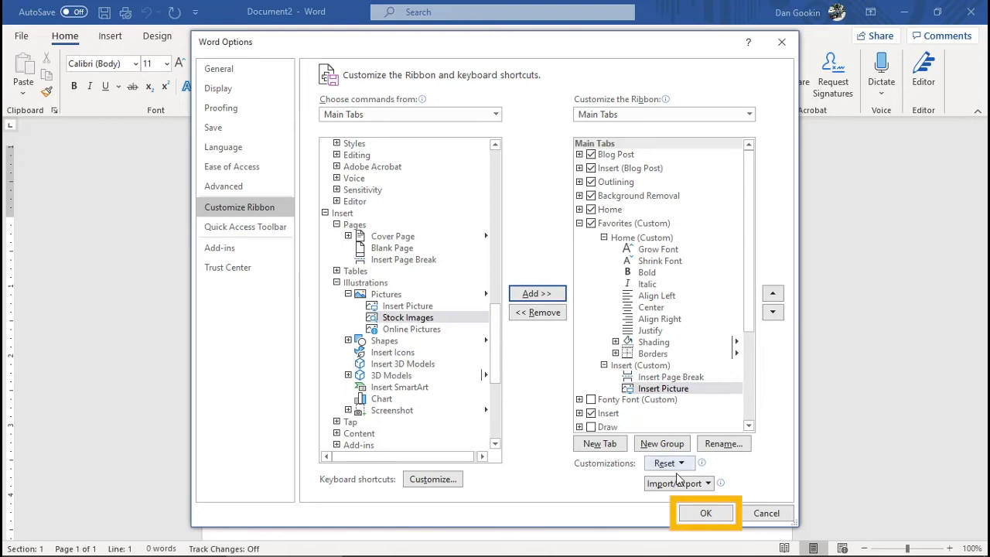
- Apply the ribbon changes and switch to the new Favorites tab
click(707, 512)
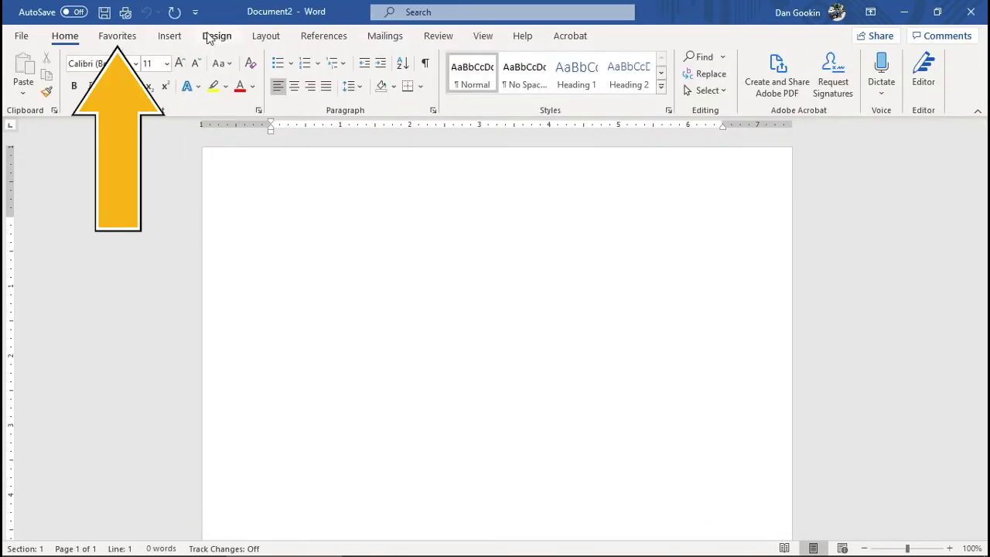
click(127, 40)
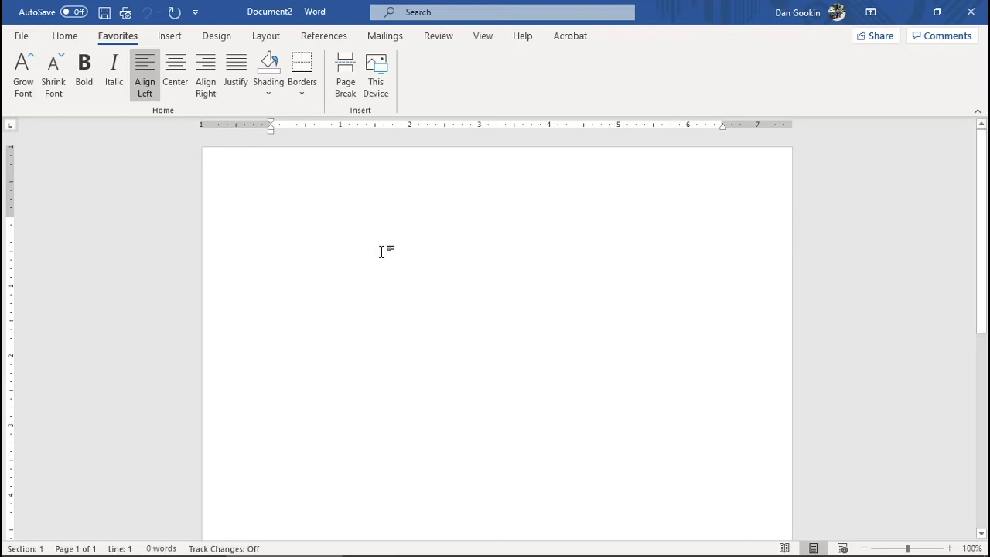
- Reopen Customize Ribbon and expand Favorites' Home and Insert groups to review their commands
click(22, 36)
click(47, 531)
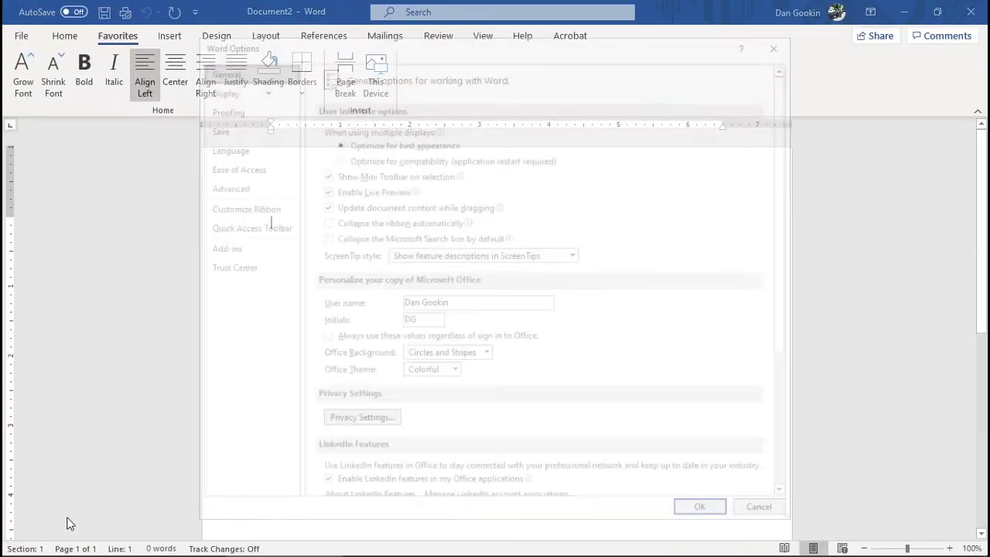
click(254, 206)
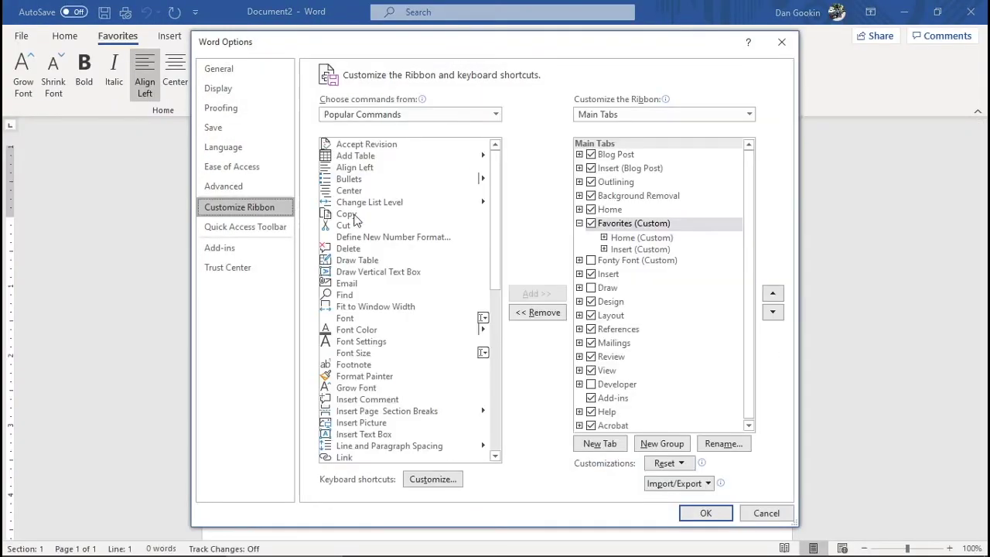
click(604, 237)
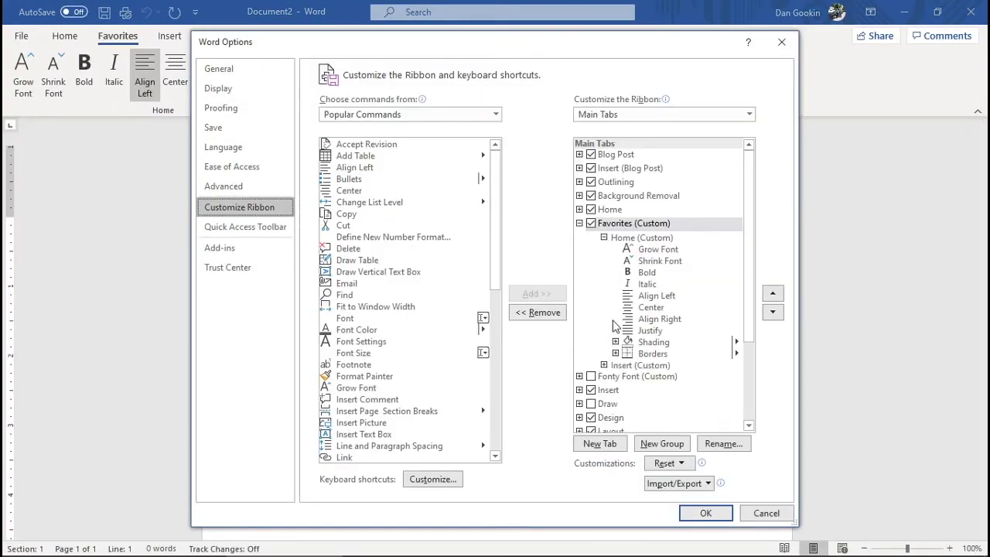
click(604, 365)
scroll(662, 306, down, 5)
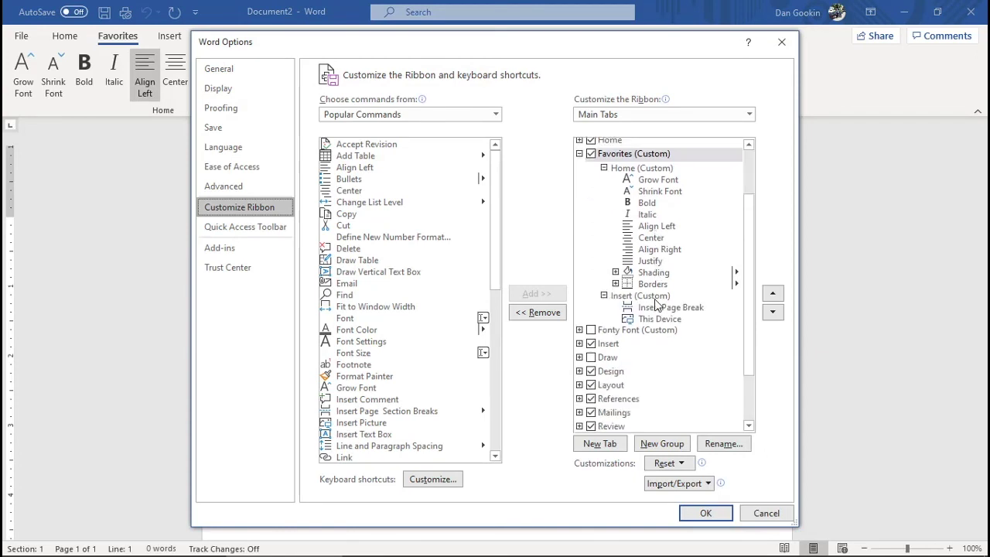